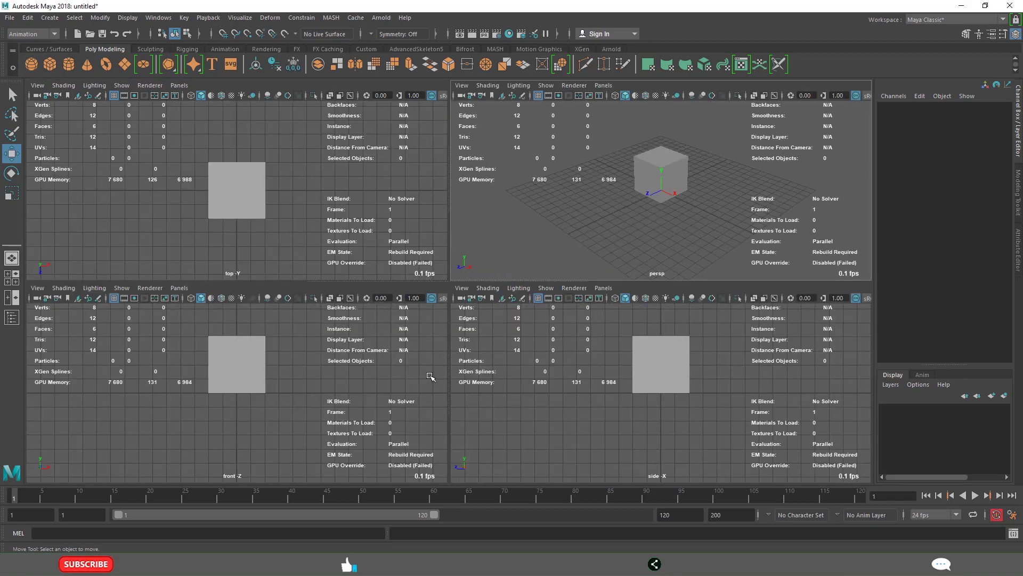
- Maximize the perspective view and tear off the Heads Up Display submenu as a floating window
key("space")
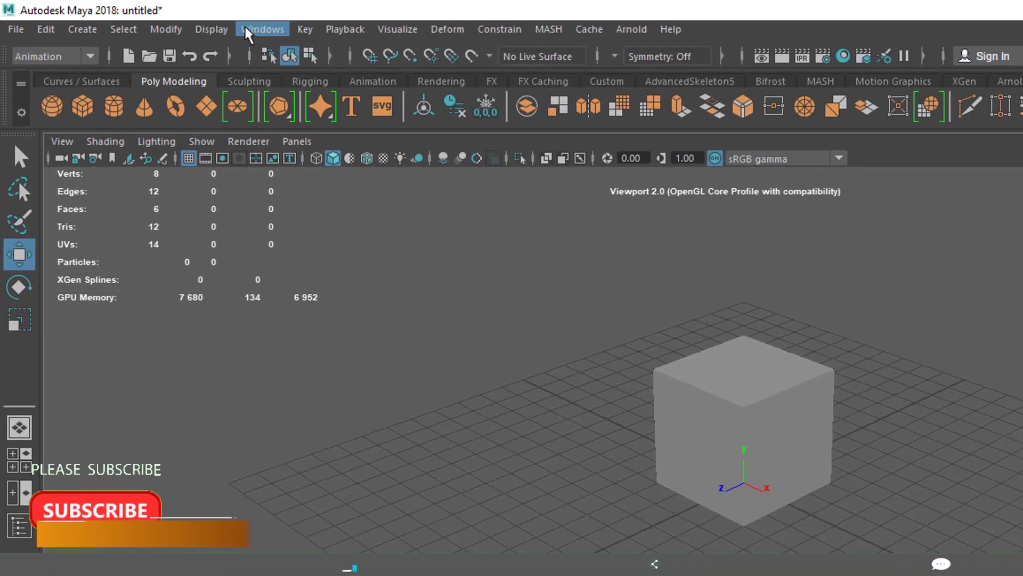
left_click(246, 30)
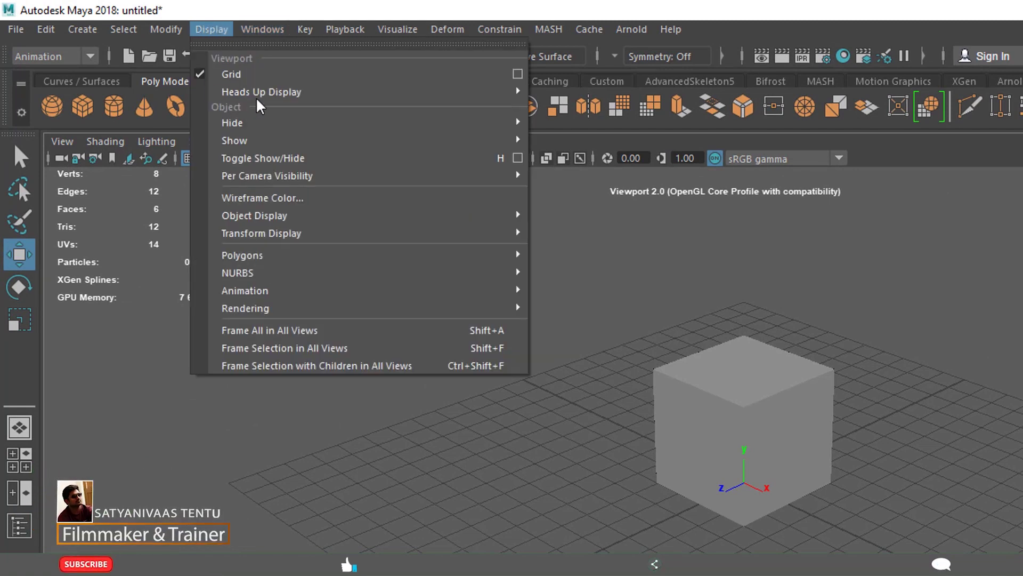
mouse_move(262, 93)
left_click(605, 92)
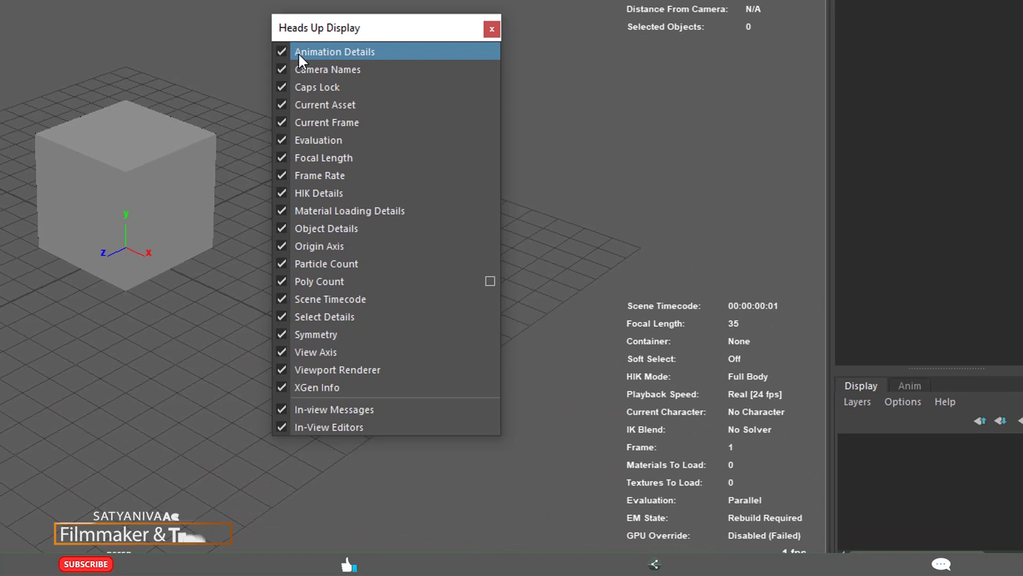
- Uncheck every heads-up readout from Animation Details to XGen Info, then re-check Camera Names
left_click(282, 52)
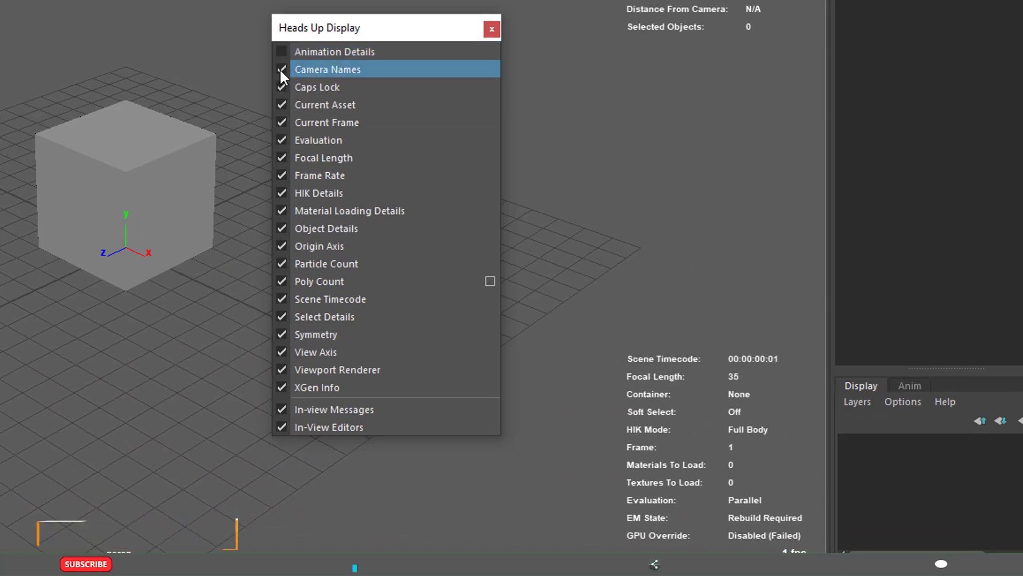
left_click(280, 69)
left_click(278, 87)
left_click(280, 107)
left_click(281, 122)
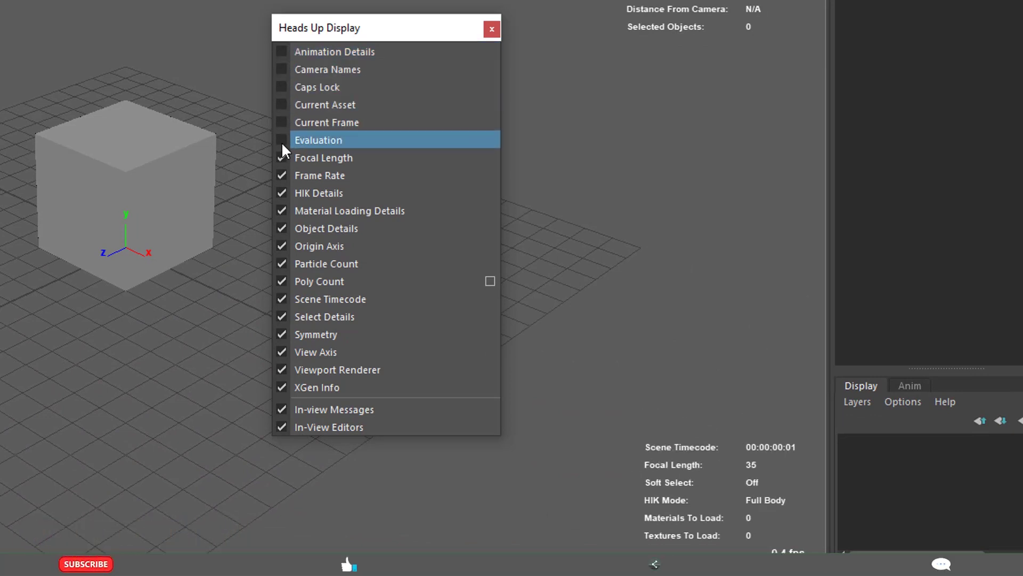
left_click(282, 141)
left_click(281, 158)
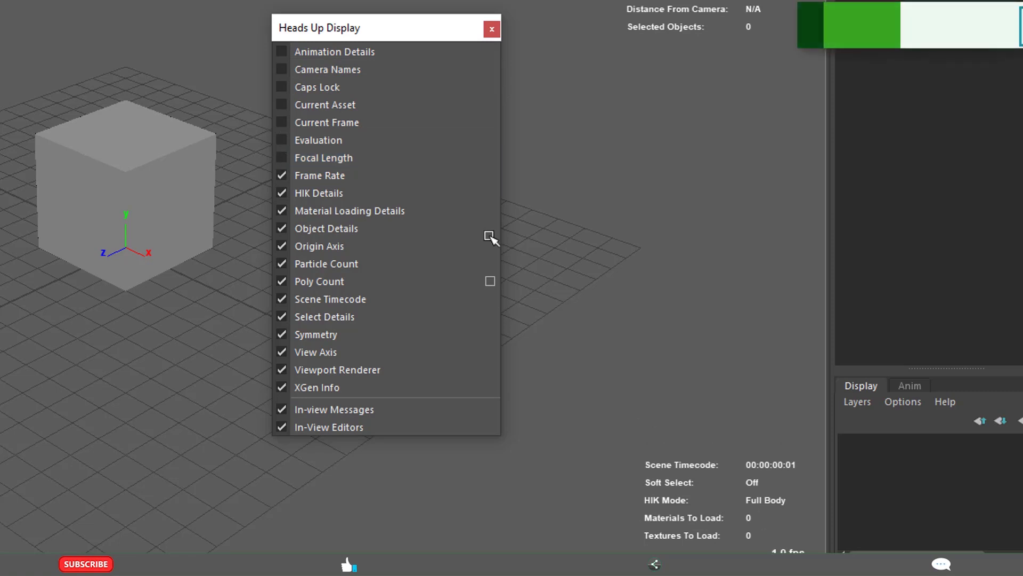
left_click(283, 175)
left_click(284, 193)
left_click(284, 211)
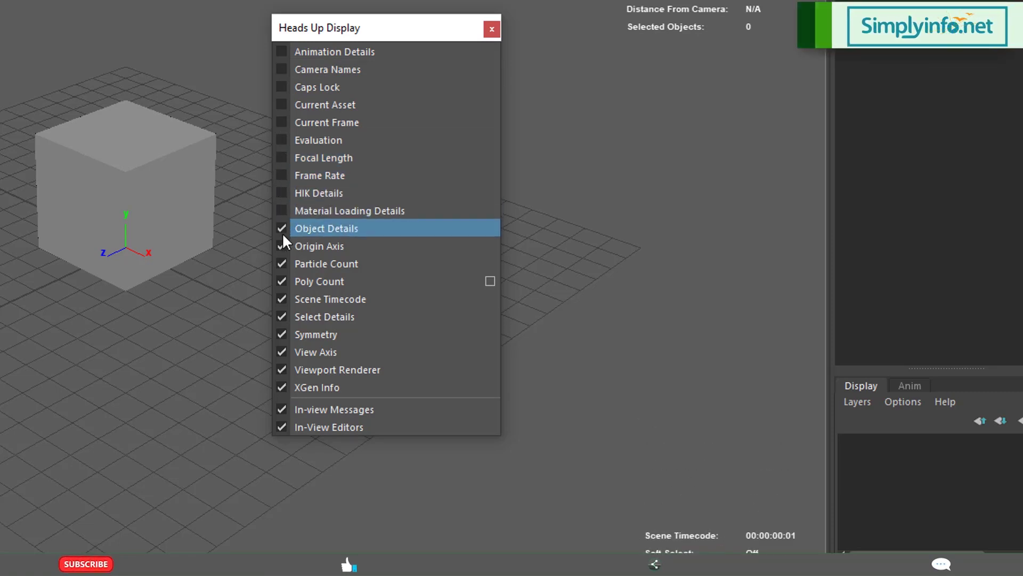
left_click(282, 228)
left_click(281, 246)
left_click(280, 264)
left_click(280, 281)
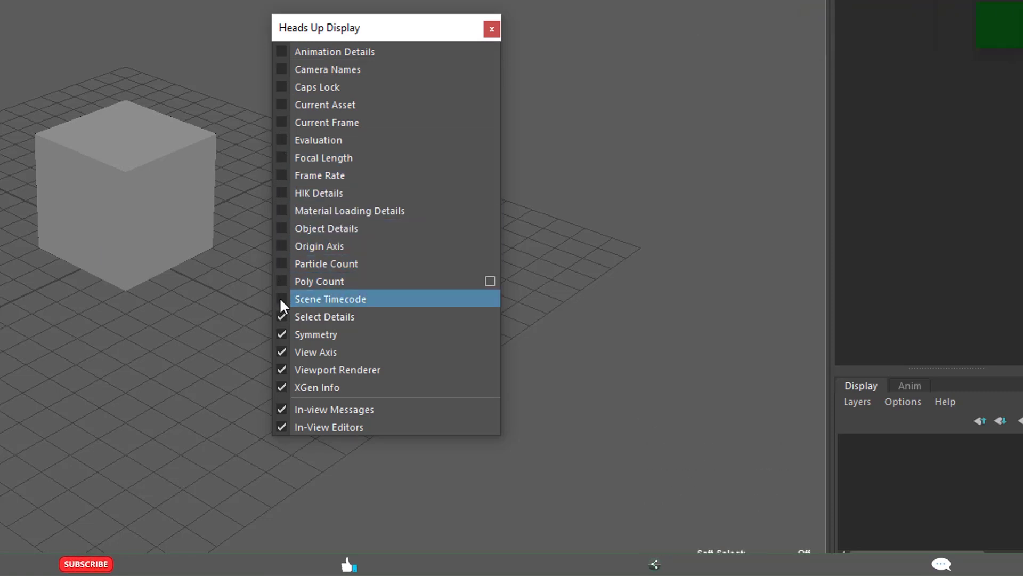
left_click(280, 299)
left_click(282, 316)
left_click(281, 352)
left_click(281, 370)
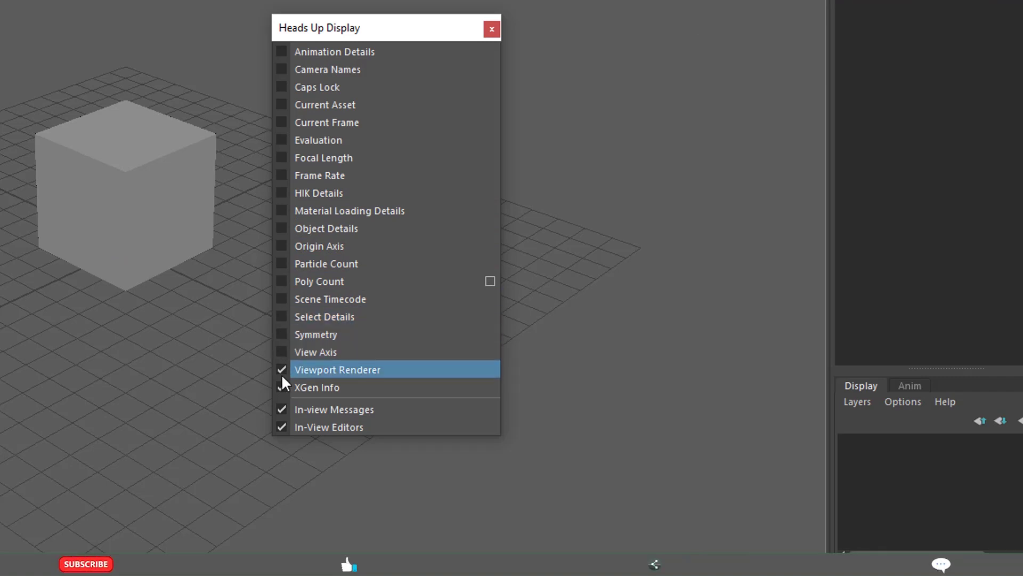
left_click(281, 388)
left_click(281, 68)
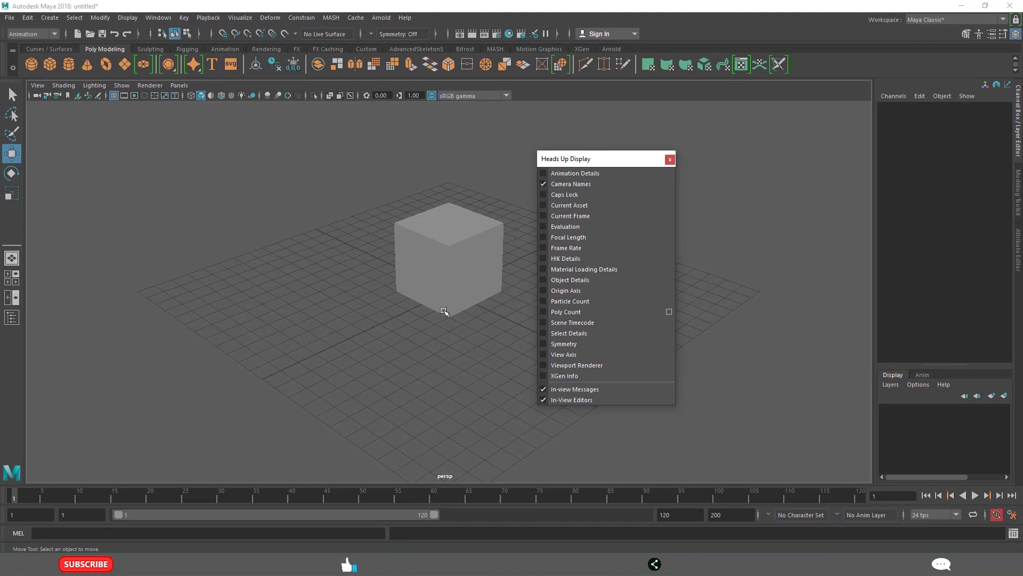
- Move the HUD window aside and turn on Poly Count, leaving Particle Count off
left_click_drag(581, 160, 676, 150)
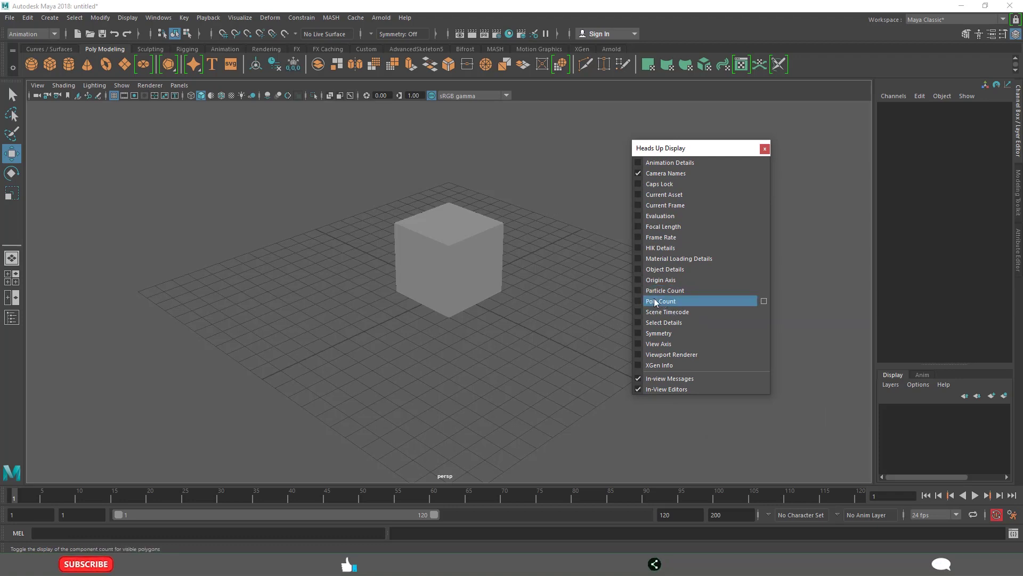
left_click(638, 301)
left_click(638, 291)
left_click(638, 290)
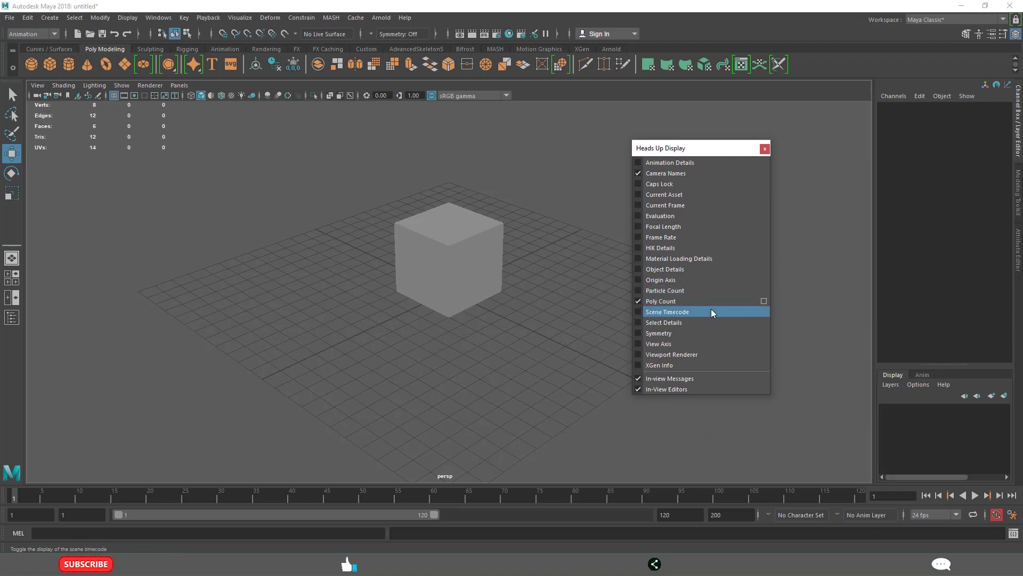
- Select the cube so its 8 verts, 12 edges, 6 faces, 12 tris and 14 UVs display
left_click(449, 258)
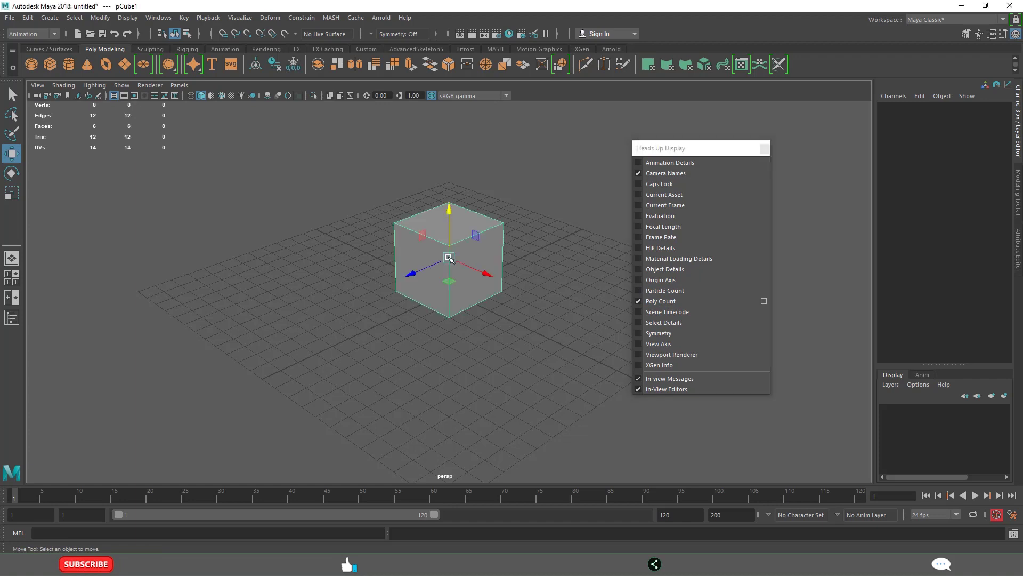
left_click(119, 129)
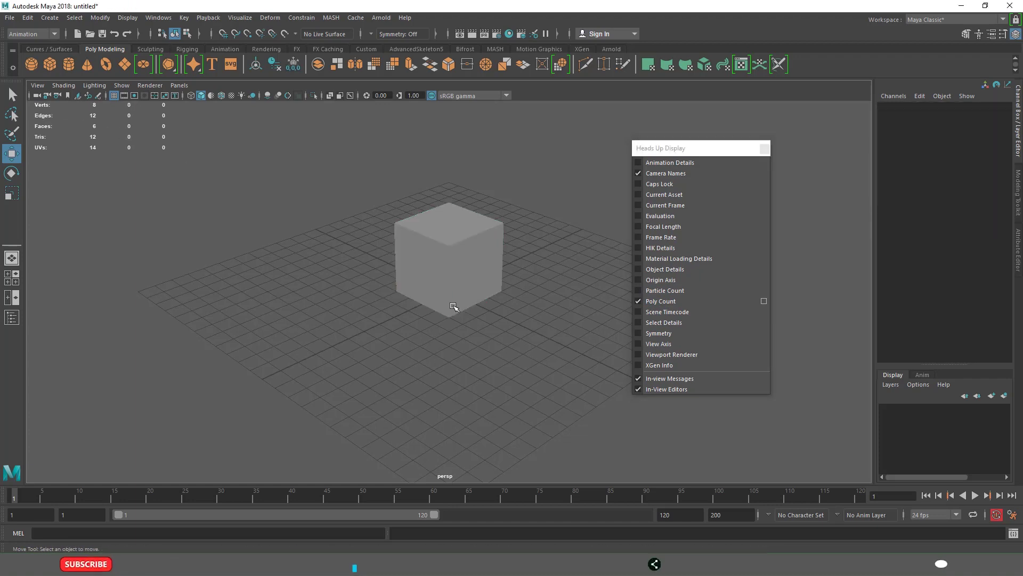
left_click(449, 265)
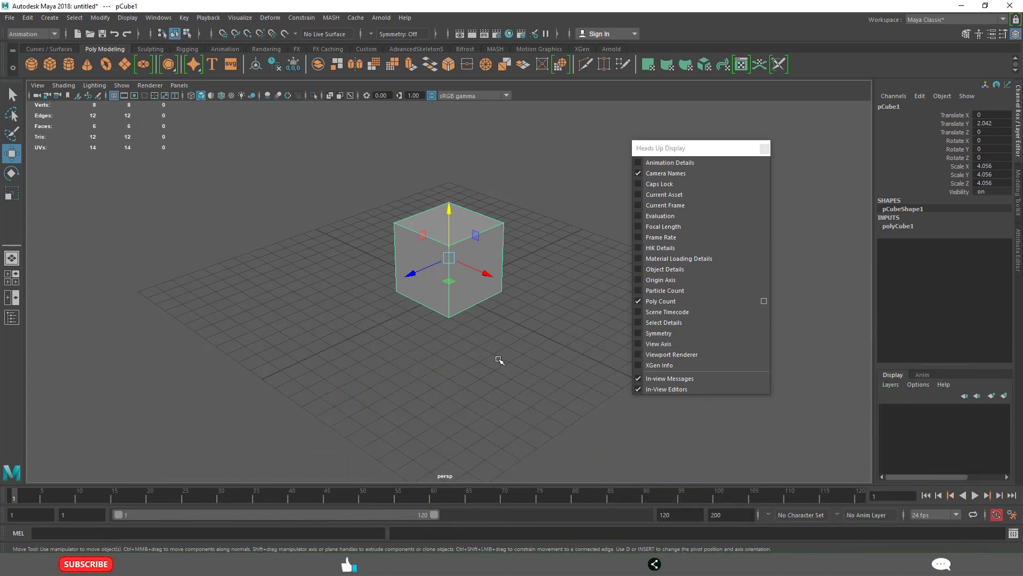
- Turn on the HUD readouts from Animation Details through Object Details
left_click_drag(644, 145, 616, 121)
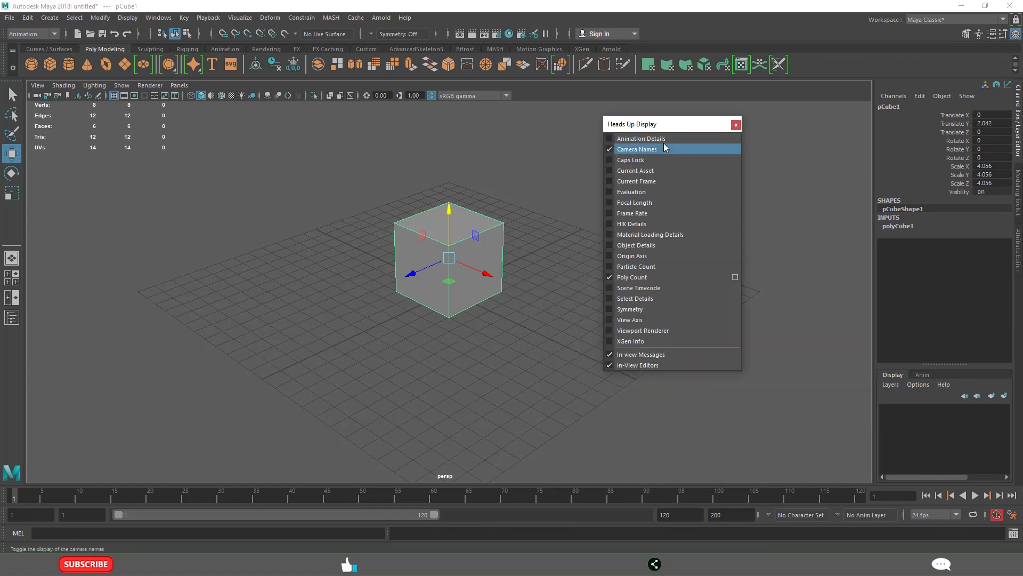
left_click(634, 139)
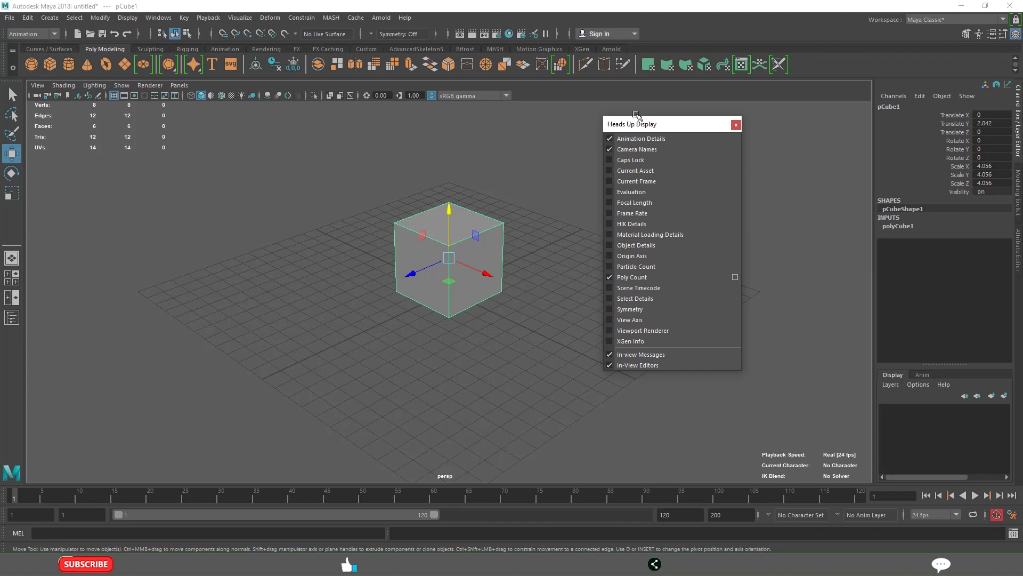
left_click(632, 161)
left_click(632, 161)
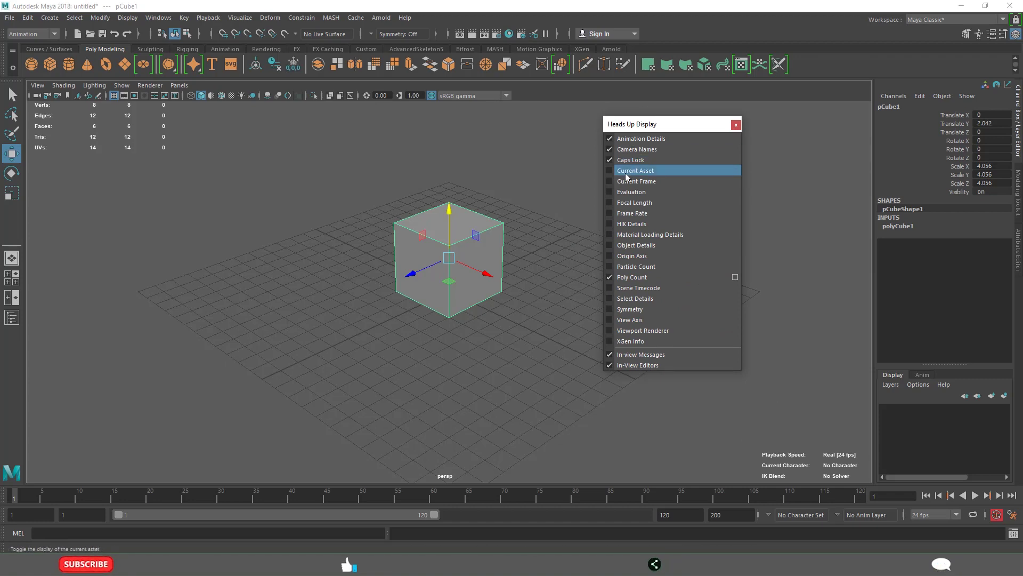
left_click(632, 170)
left_click(630, 182)
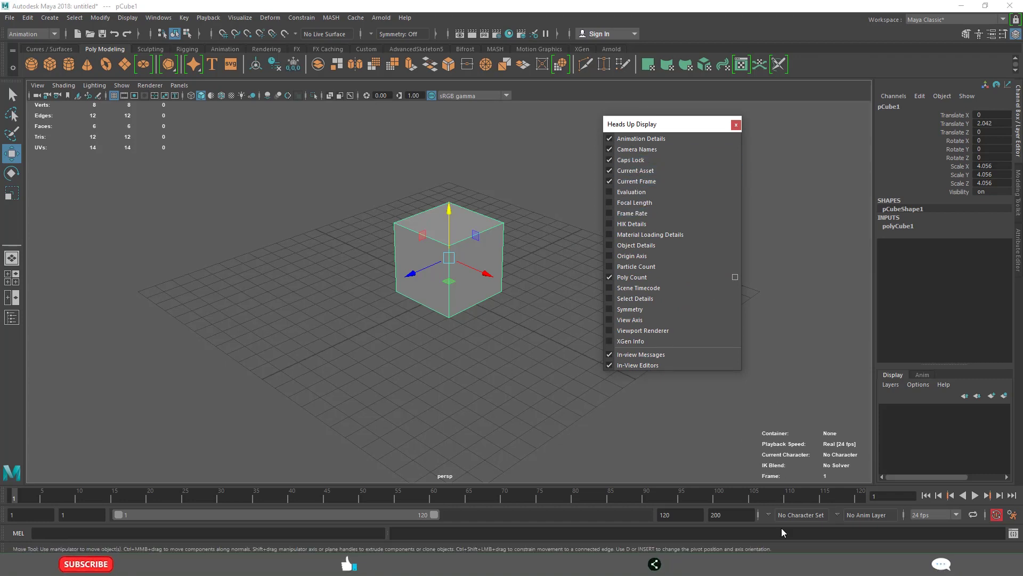
left_click(633, 193)
left_click(629, 214)
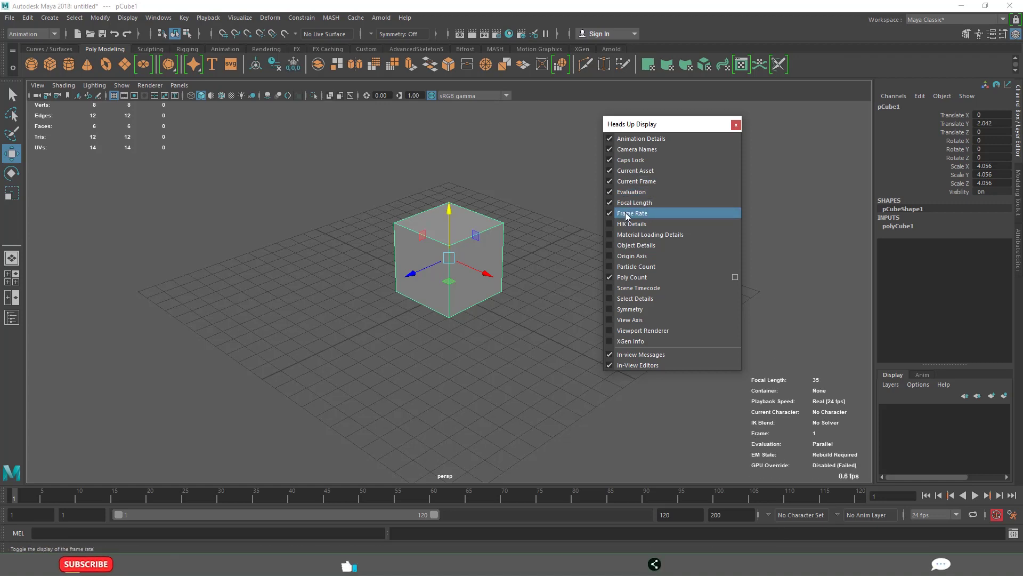
left_click(629, 224)
left_click(629, 234)
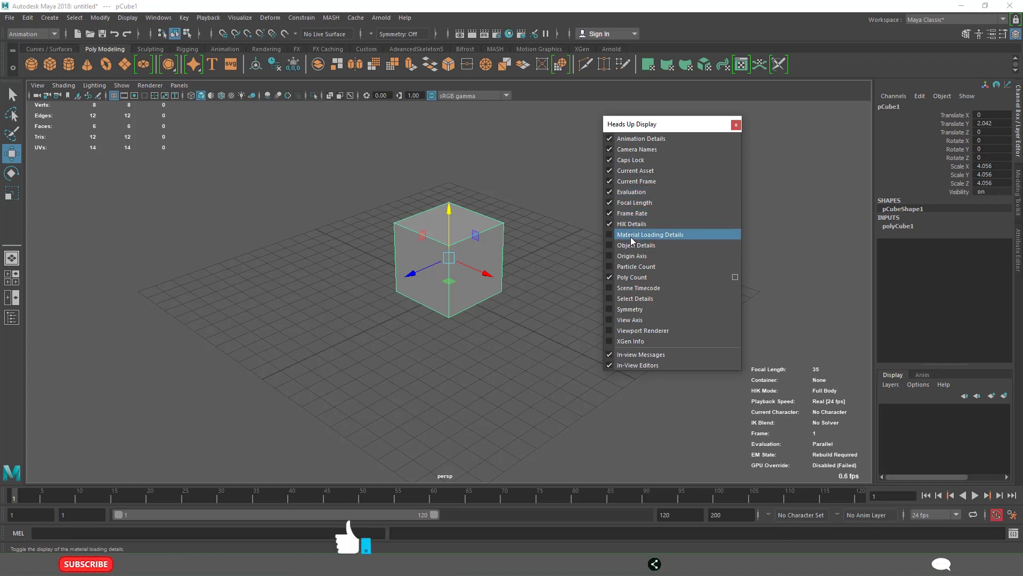
left_click(627, 249)
- Reselect the cube, enable Origin Axis through XGen Info, and disable Animation Details and Camera Names
left_click_drag(684, 128, 648, 150)
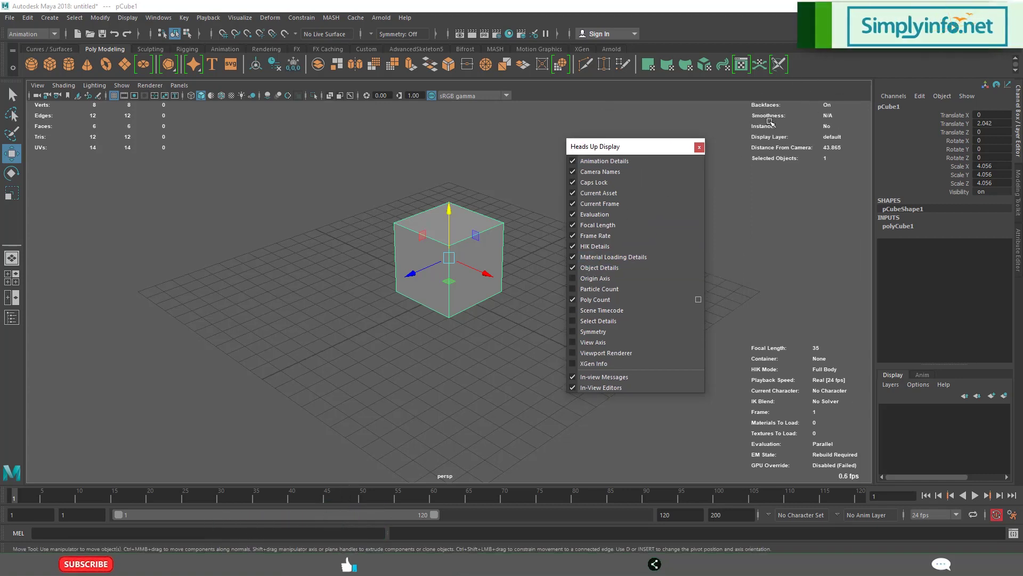
left_click(533, 198)
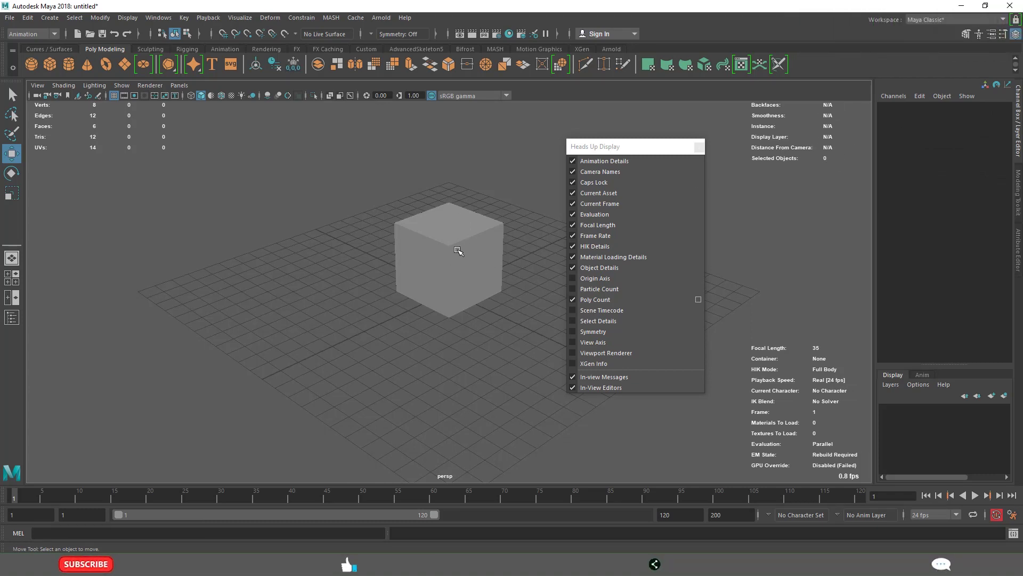
left_click(457, 251)
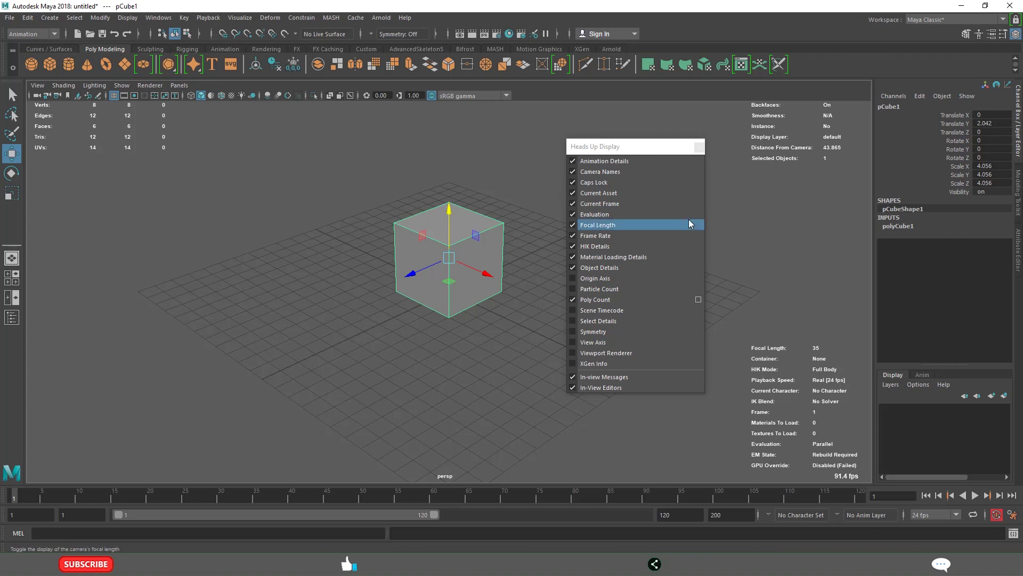
left_click(573, 278)
left_click(573, 289)
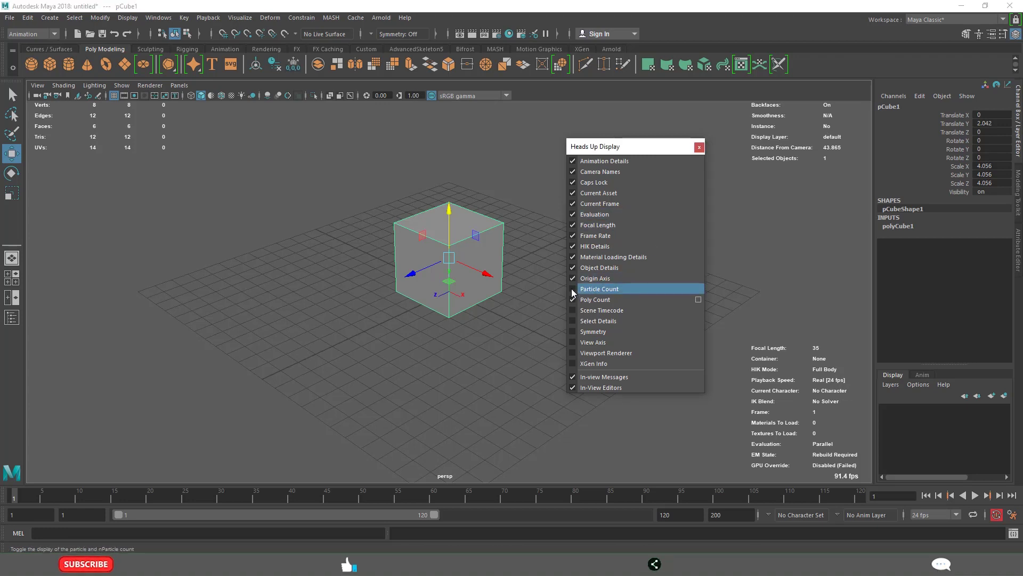
left_click(573, 310)
left_click(574, 321)
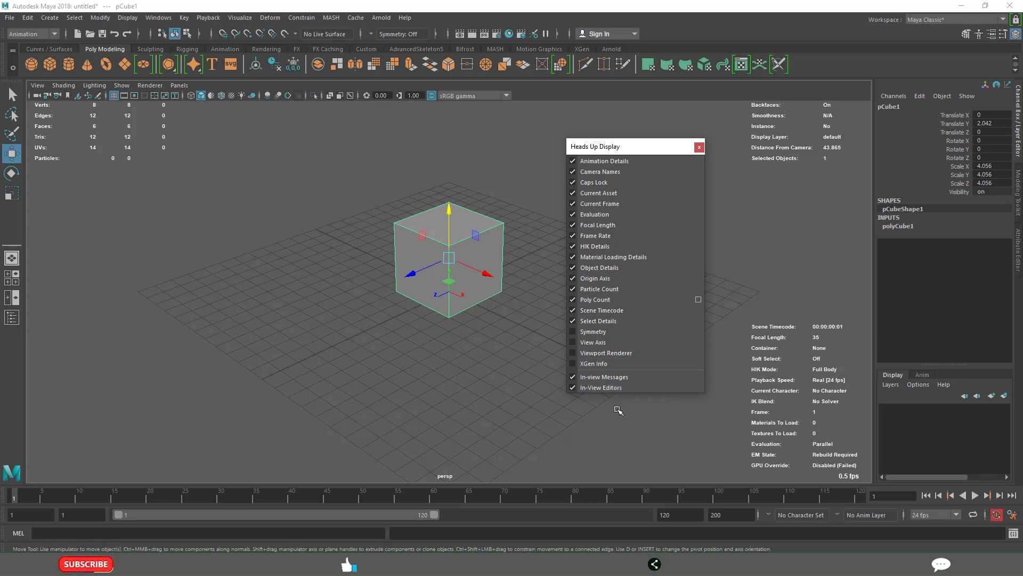
left_click(591, 331)
left_click(588, 343)
left_click(592, 353)
left_click(593, 363)
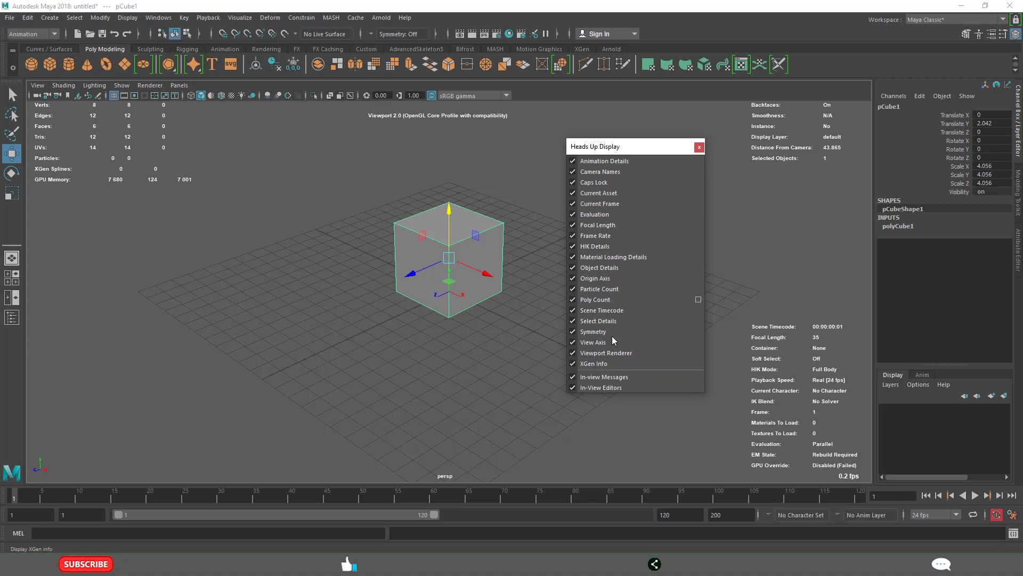
left_click(584, 344)
left_click(599, 161)
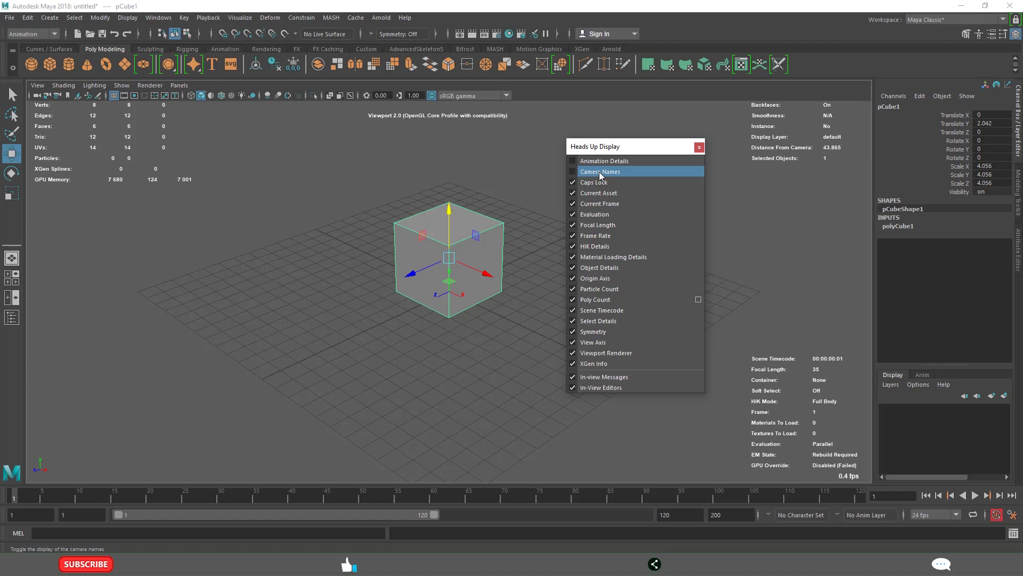
- Re-enable Camera Names and hide Caps Lock, Current Asset, Current Frame, Evaluation, Focal Length, Frame Rate, HIK, Material Loading readouts
left_click(600, 173)
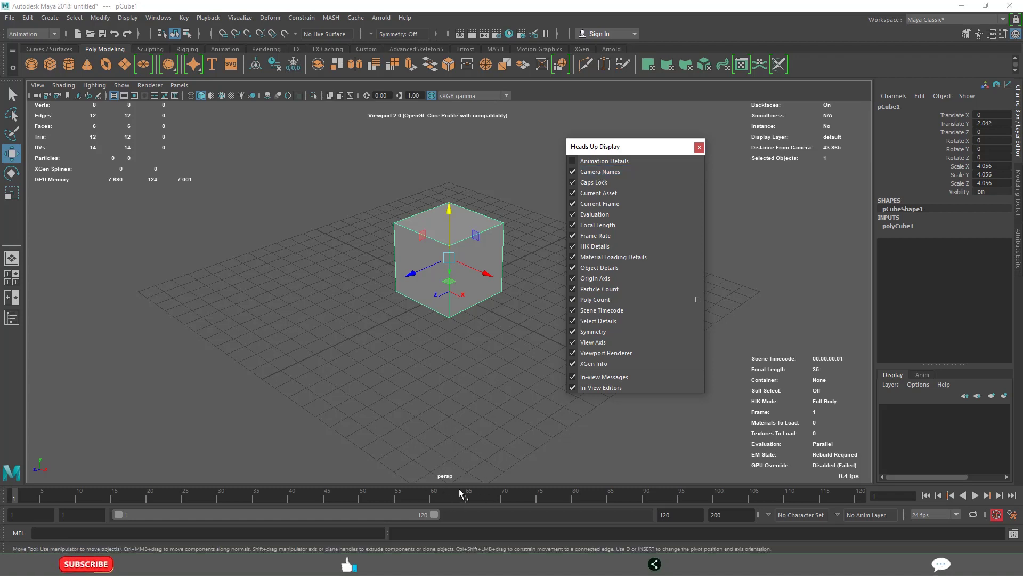
left_click(594, 182)
left_click(598, 193)
left_click(599, 204)
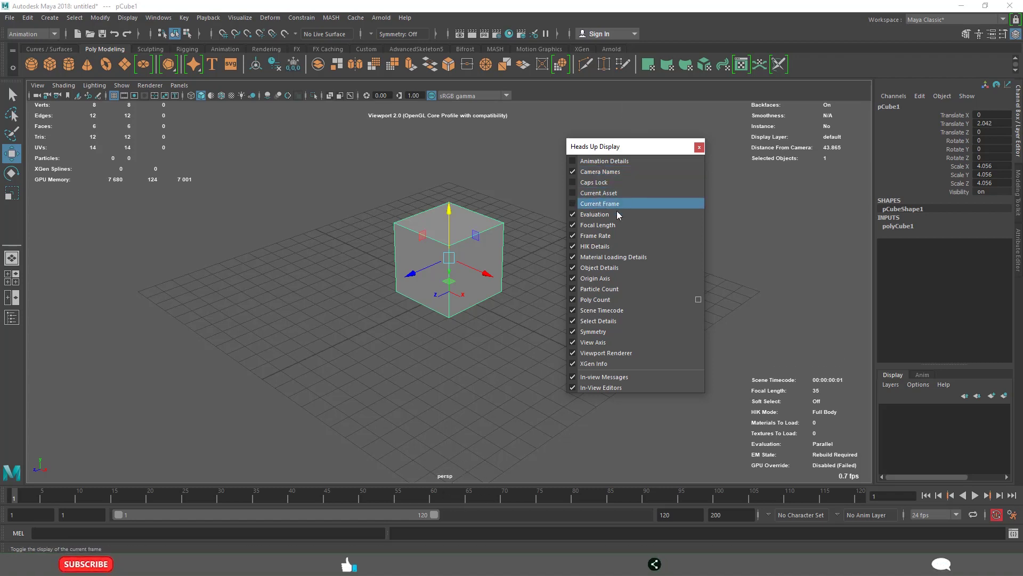
left_click(594, 214)
left_click(611, 226)
left_click(597, 236)
left_click(597, 246)
left_click(607, 257)
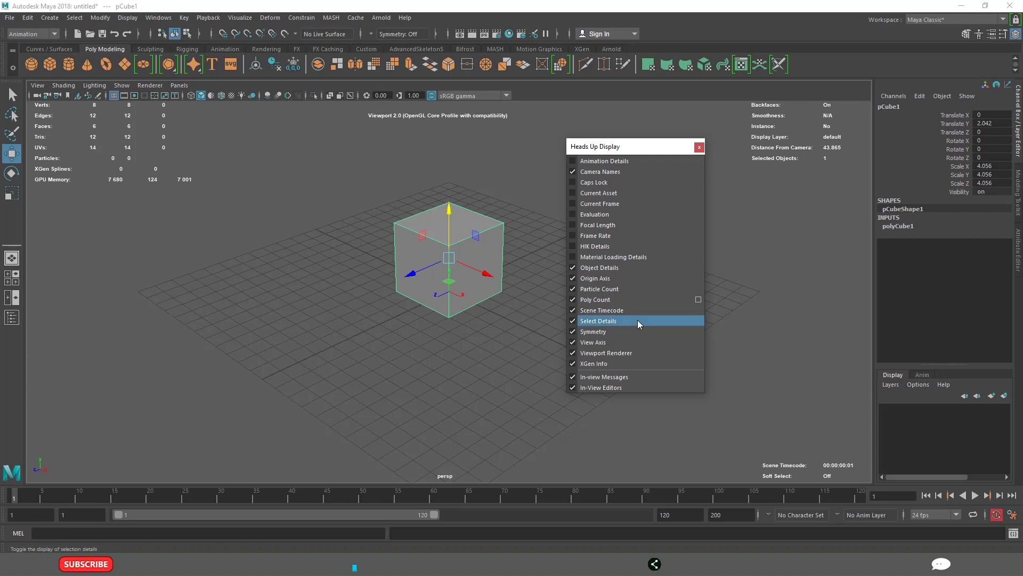
- Drag the cube from the origin to the lower left and keep the origin axis shown
left_click(596, 277)
left_click_drag(410, 274, 202, 347)
left_click(455, 292)
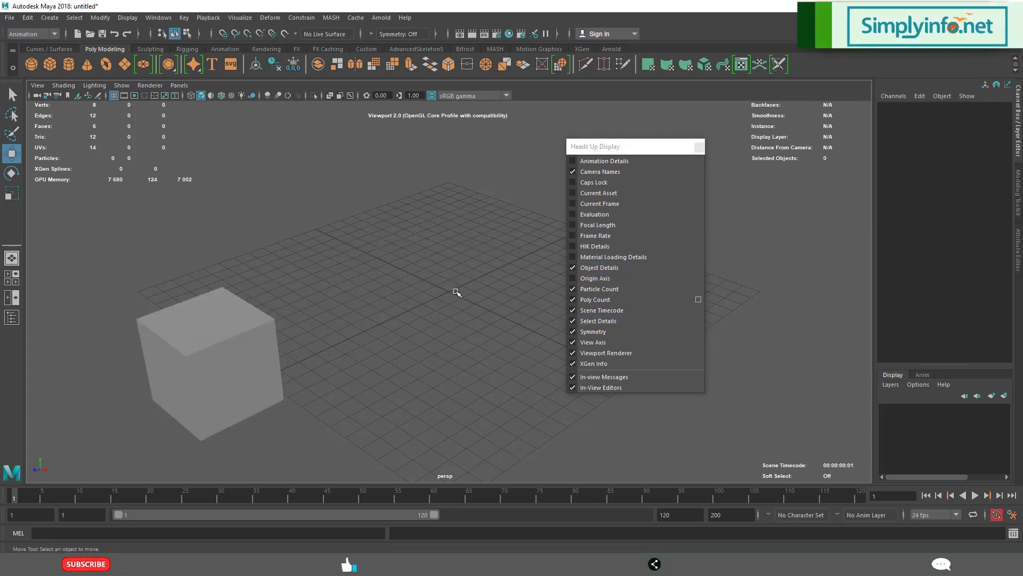
left_click(596, 278)
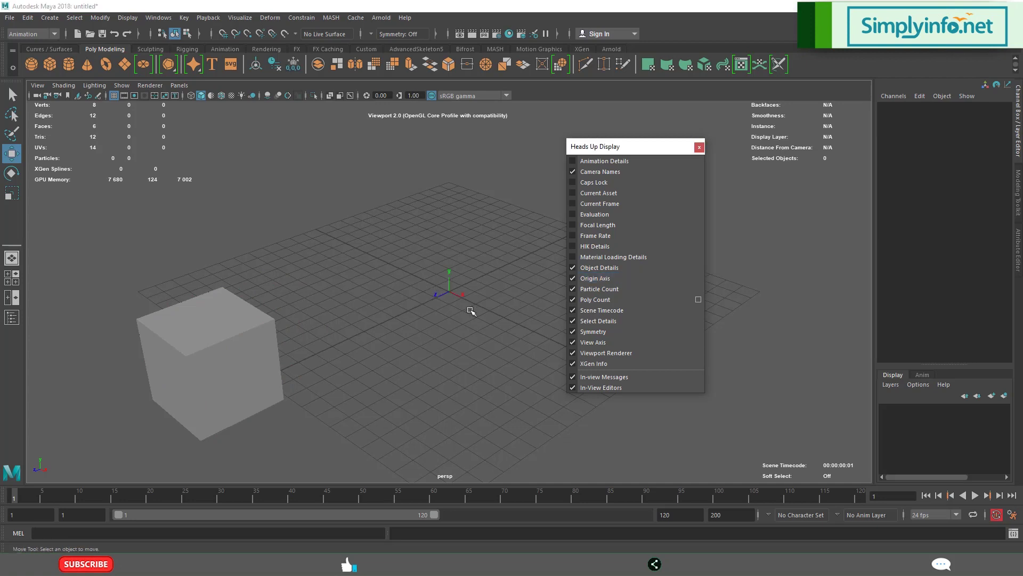
scroll(471, 311, "down", 10)
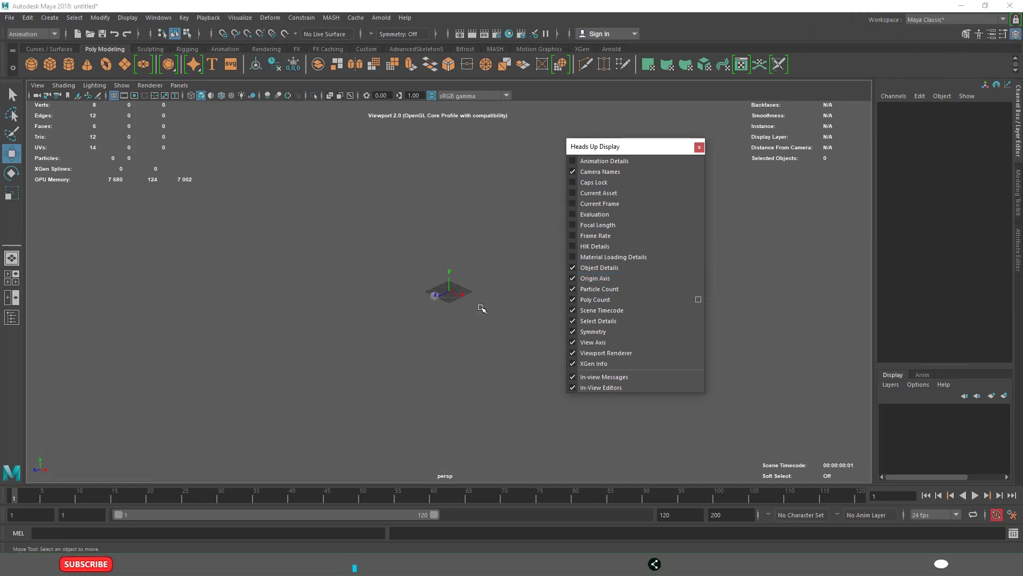
scroll(482, 308, "up", 10)
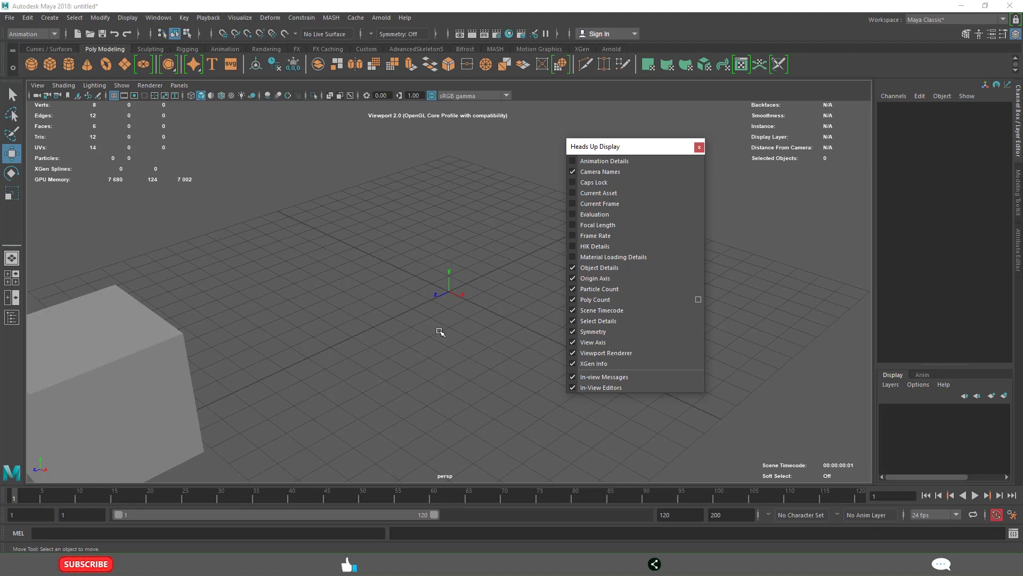
- Hide Poly Count, Particle Count, Object Details, Scene Timecode, Select Details, Symmetry, View Axis, Viewport Renderer and XGen Info
left_click(588, 300)
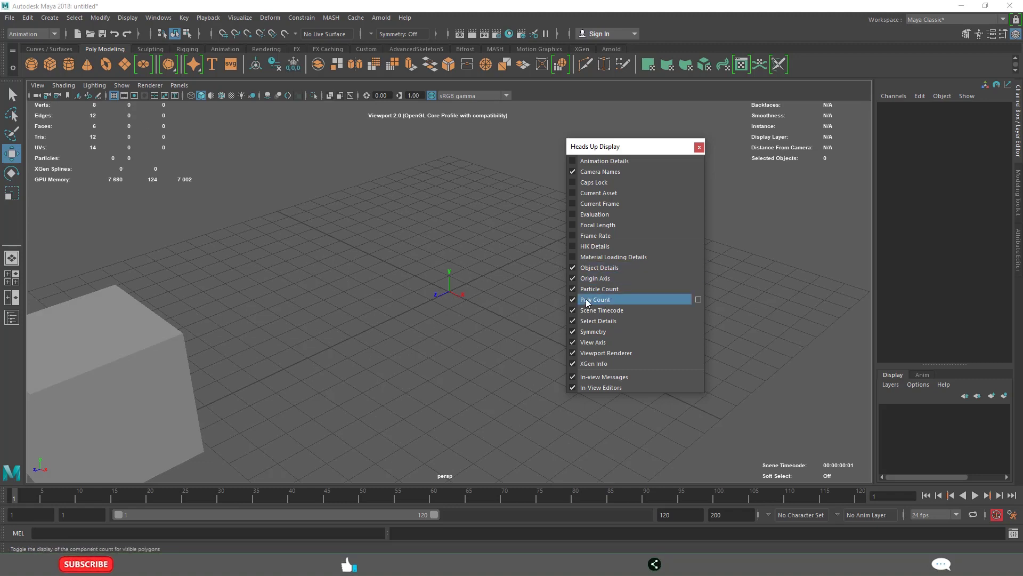
left_click(589, 289)
left_click(596, 267)
left_click(601, 310)
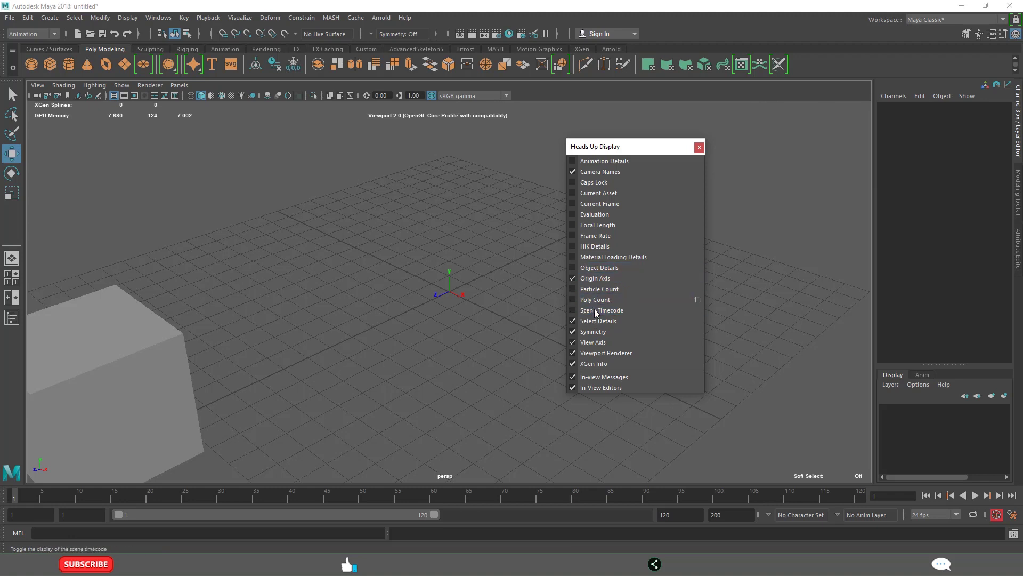
left_click(599, 321)
left_click(597, 331)
left_click(595, 342)
left_click(600, 353)
left_click(596, 364)
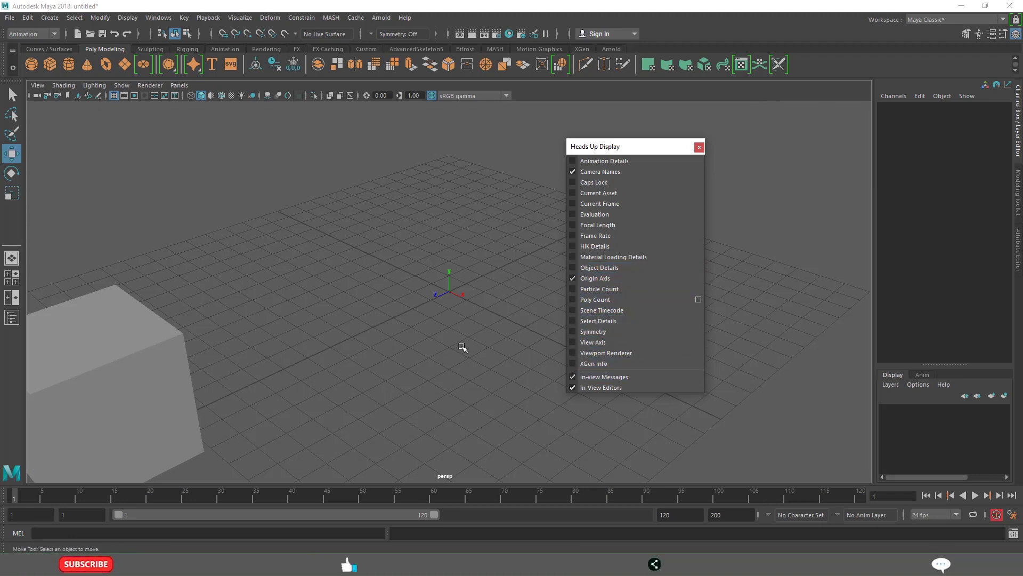
scroll(463, 347, "down", 3)
scroll(463, 346, "up", 2)
scroll(462, 346, "down", 1)
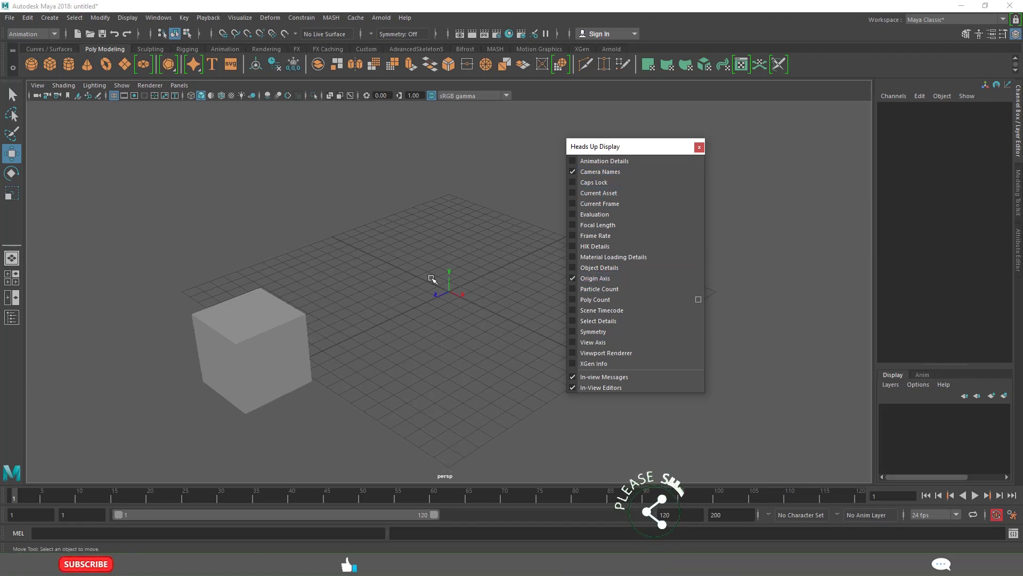
- Switch to the four-pane layout and park the HUD window at the right edge, keeping Origin Axis on
key("space")
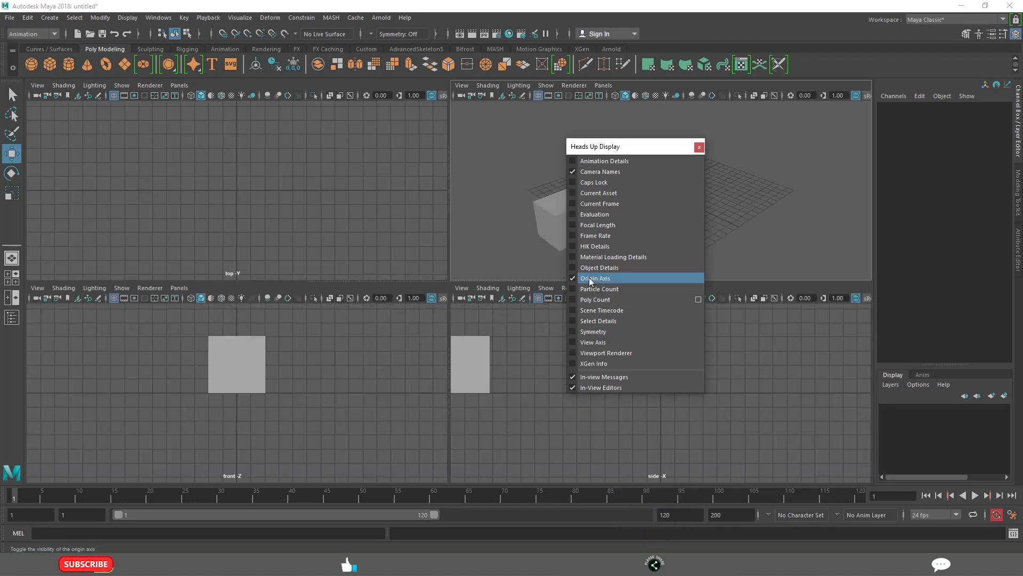
left_click(590, 279)
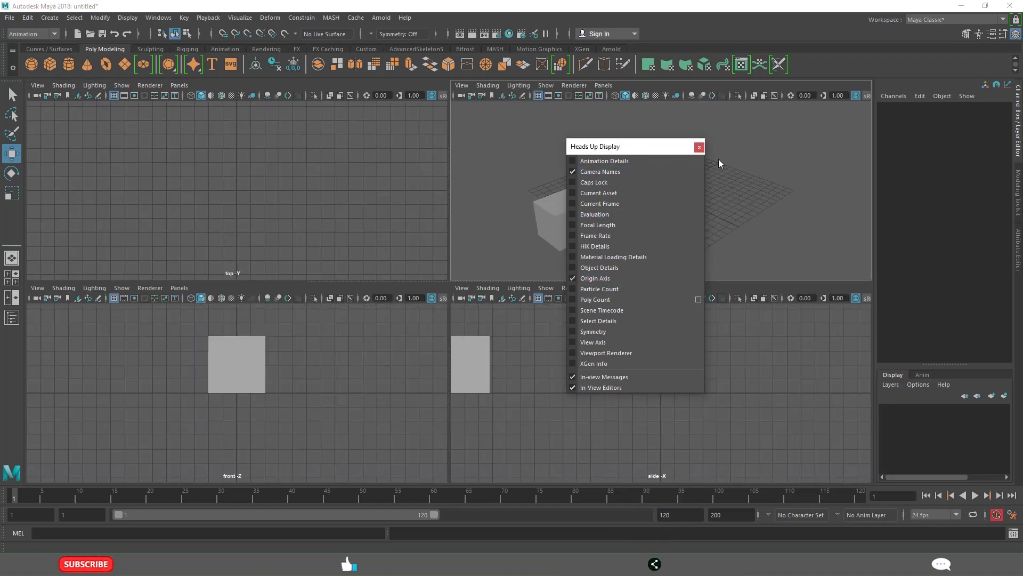
left_click_drag(602, 146, 778, 151)
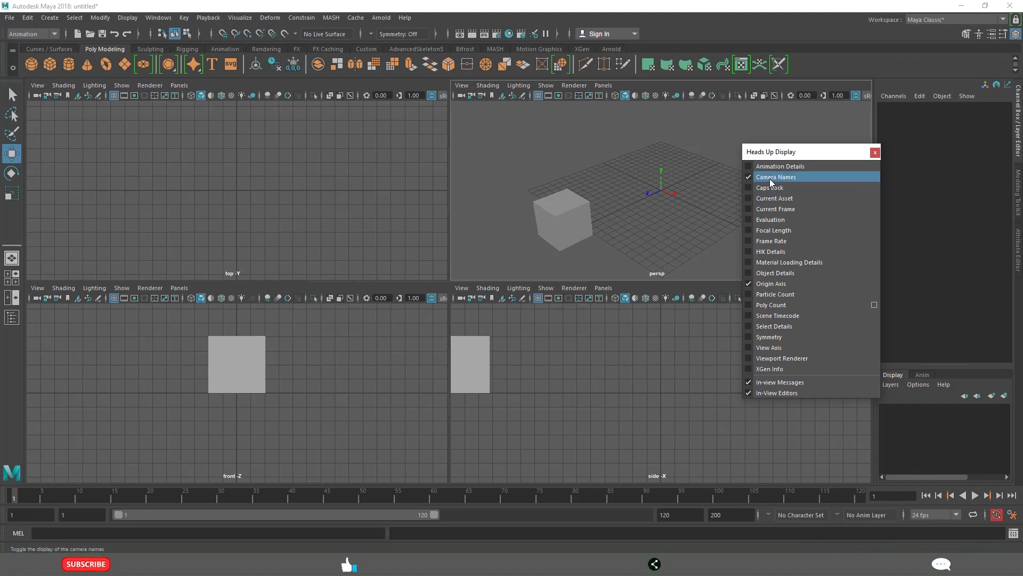
left_click(762, 286)
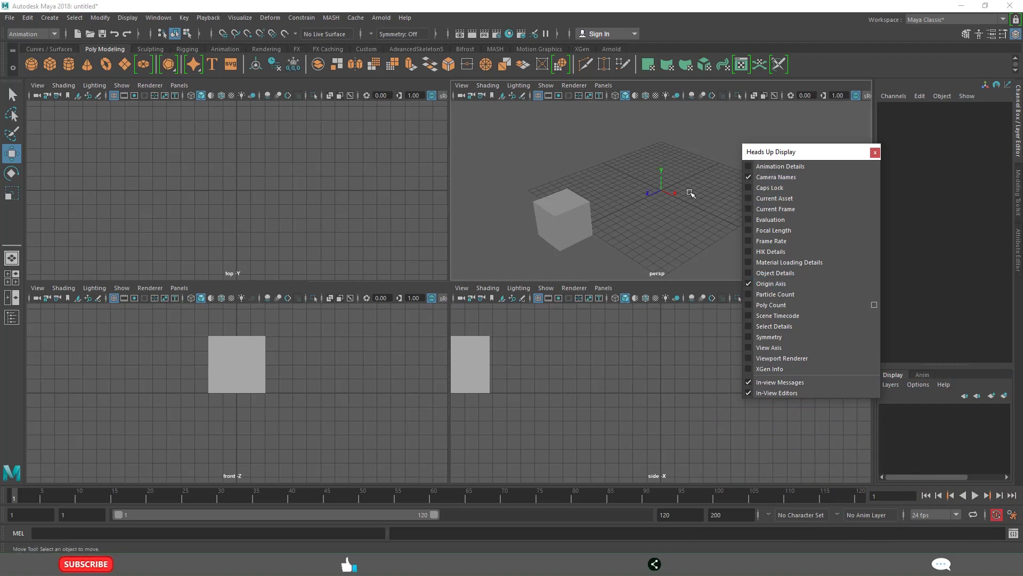
- Close the floating HUD window and review the checked Heads Up Display items in the Display menu
left_click(875, 153)
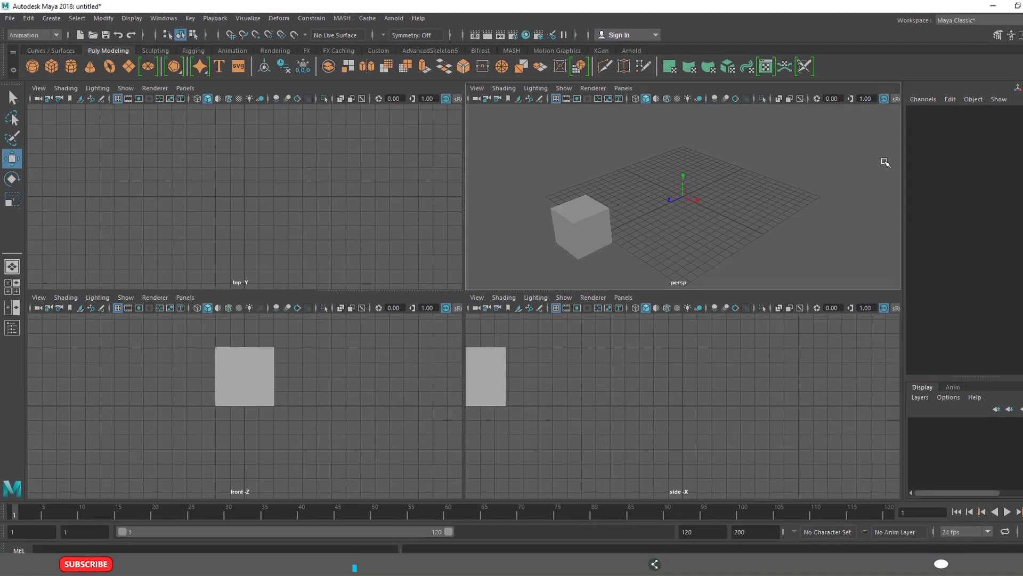
left_click(128, 17)
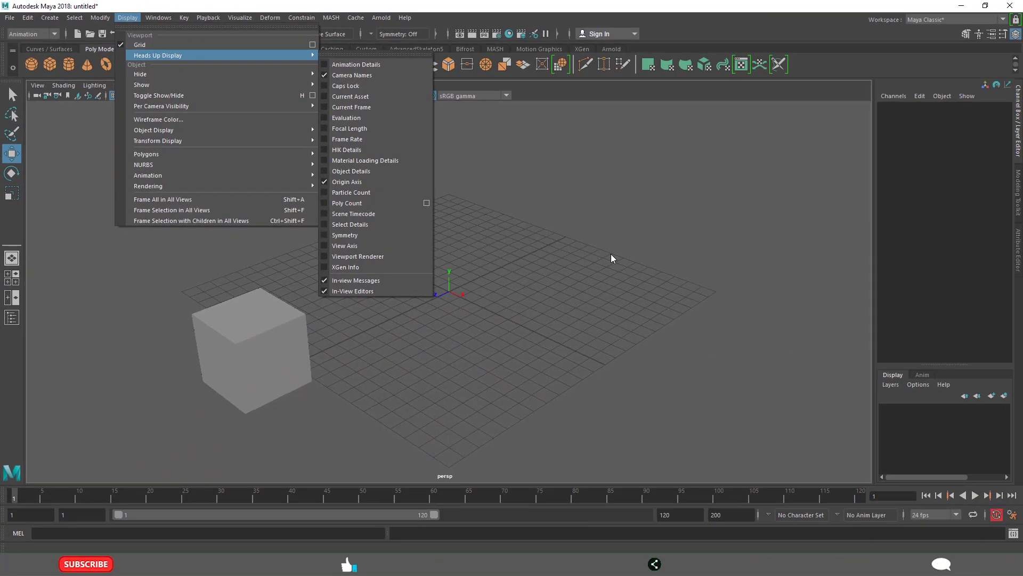
key("Escape")
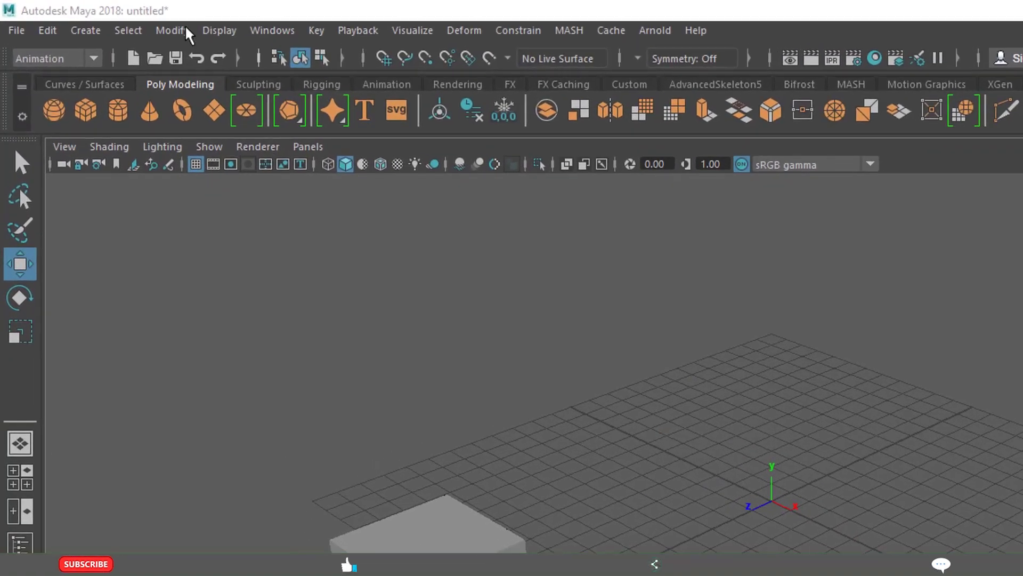
left_click(128, 17)
mouse_move(275, 101)
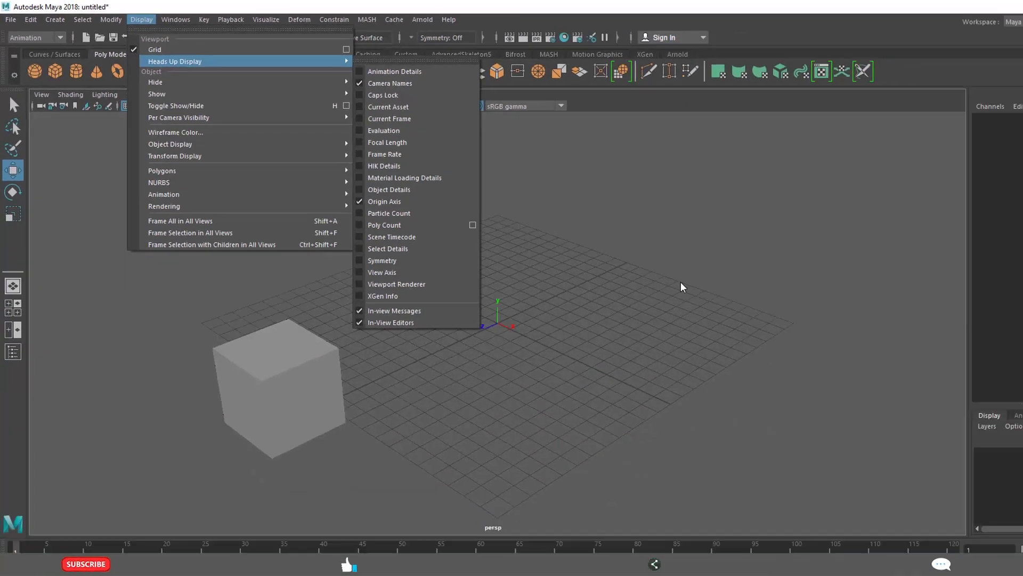
left_click(629, 282)
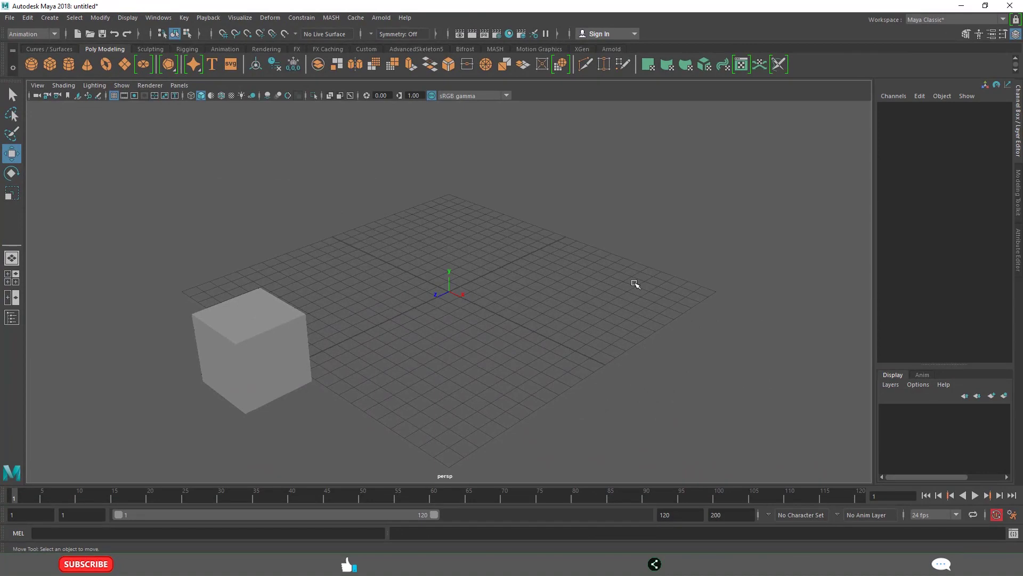